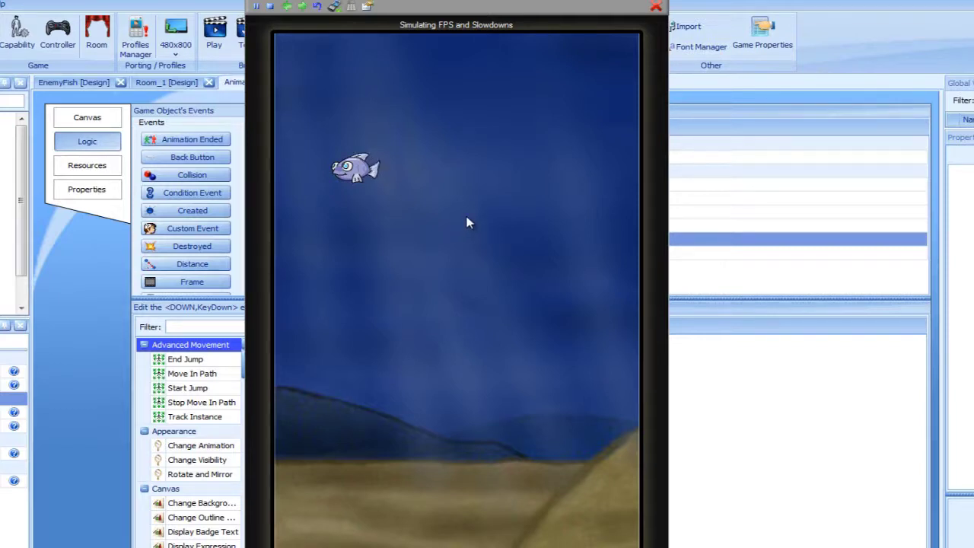
Close the 'Simulating FPS and Slowdowns' game preview window.
left_click(656, 6)
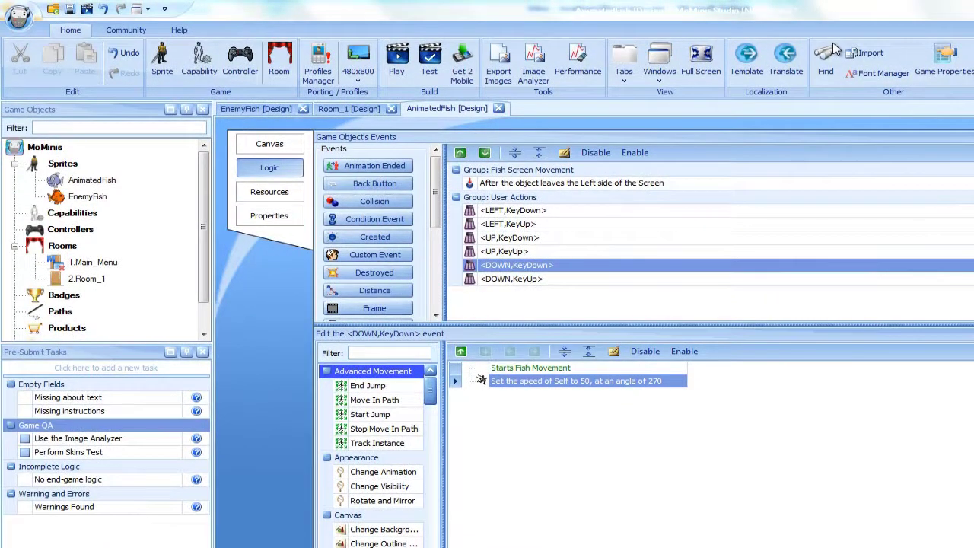
Create a new controller named LevelManager and select it in the project tree.
left_click(242, 72)
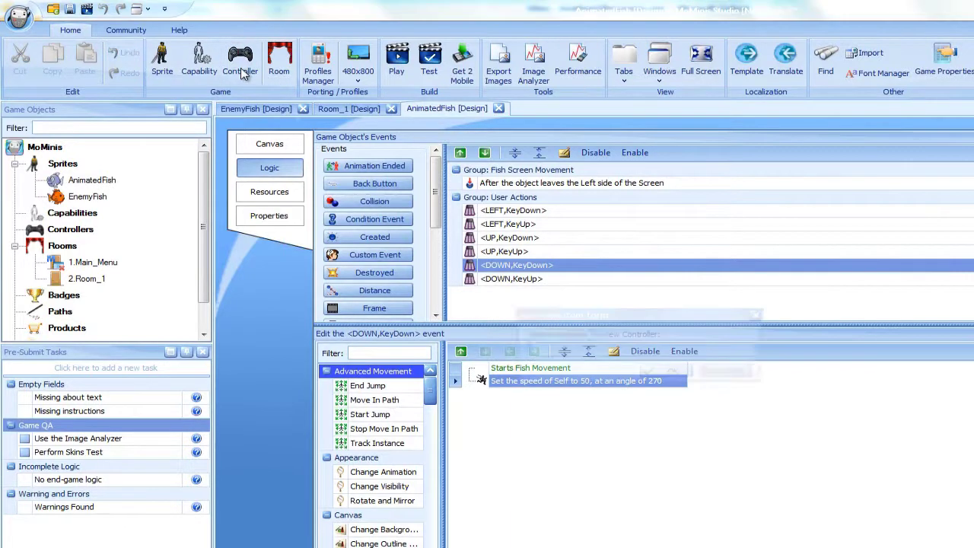
type("LevelMana")
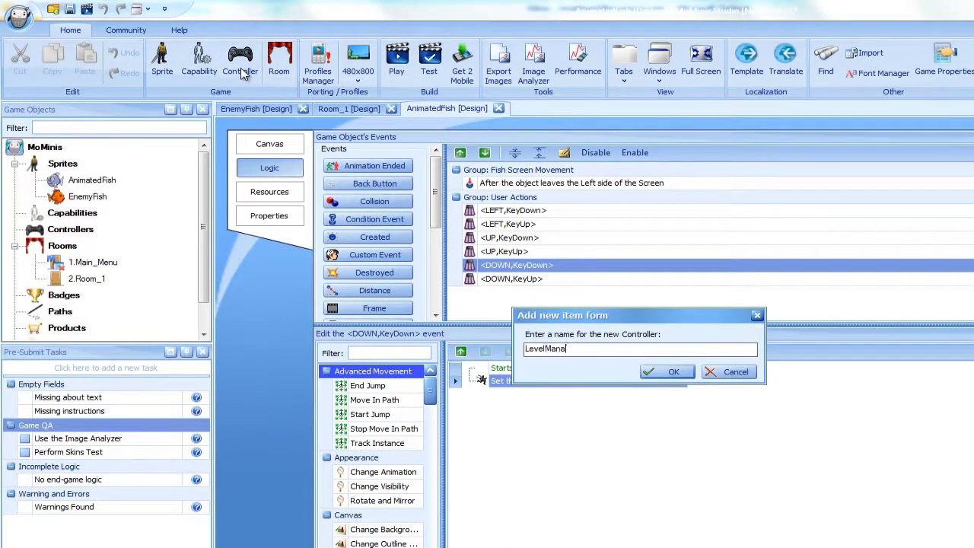
type("ger")
left_click(669, 372)
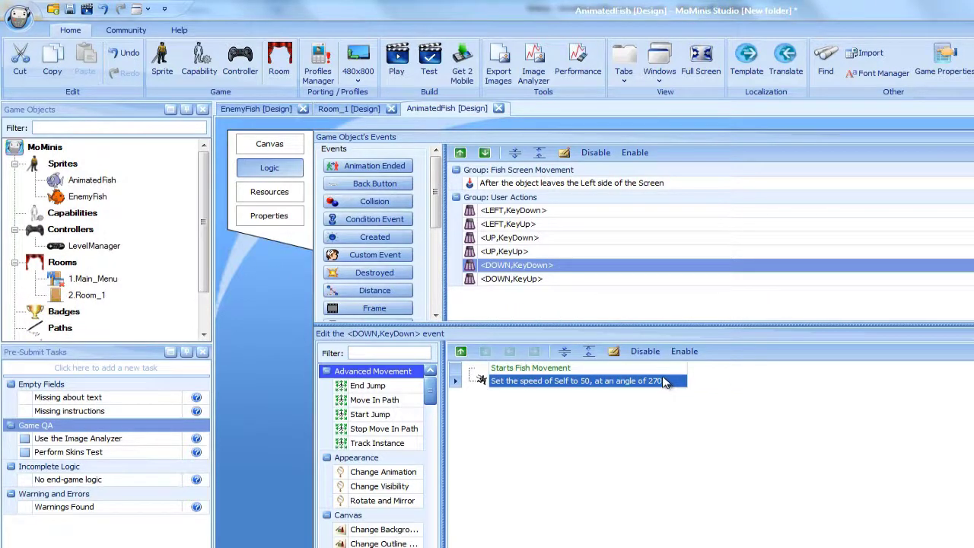
left_click(111, 246)
Open LevelManager's design page and add a Created event.
double_click(111, 246)
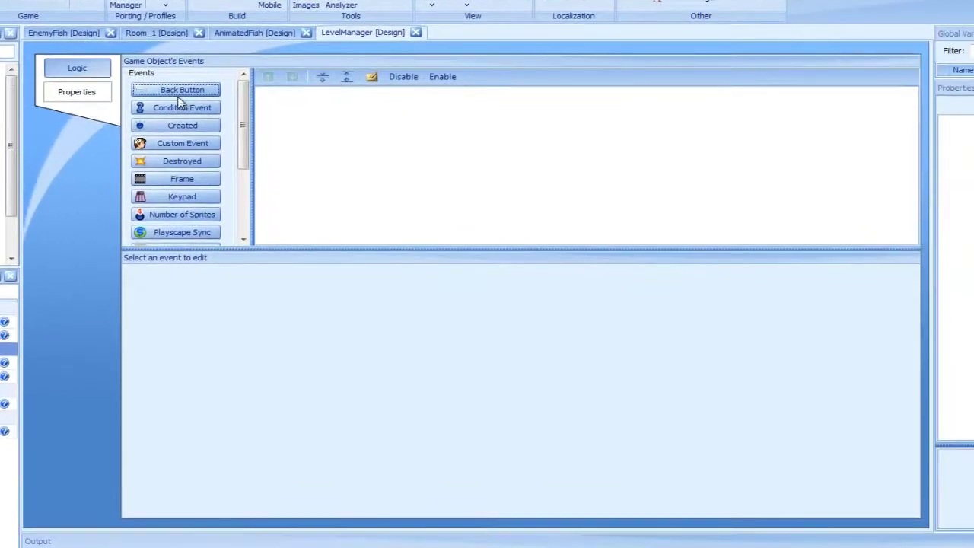
left_click(181, 126)
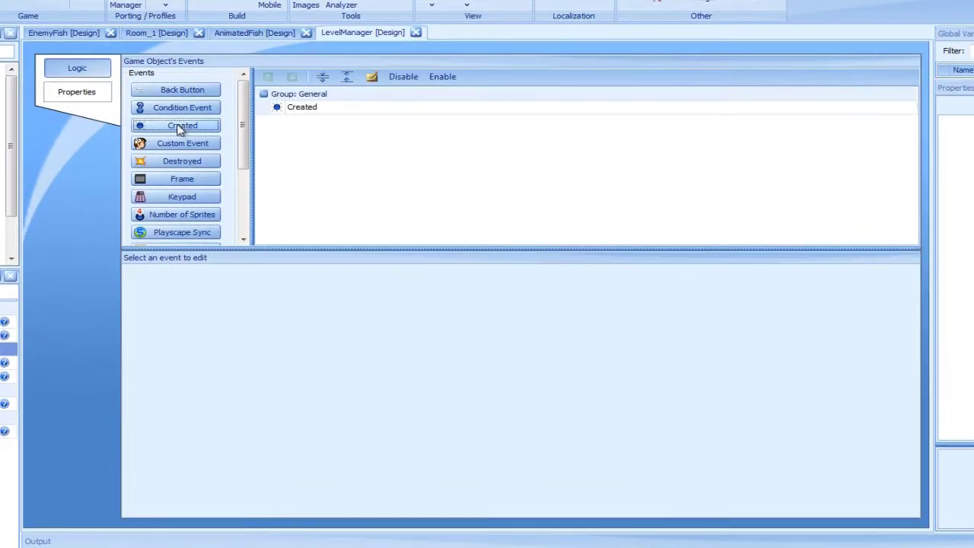
left_click(337, 109)
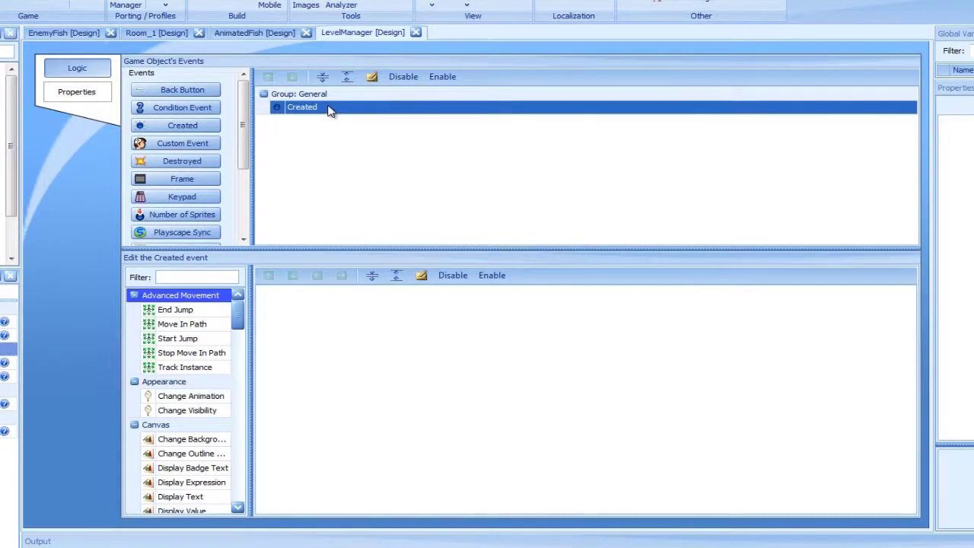
Add a Create Instance action to the Created event that spawns a Sprites > EnemyFish.
left_click(182, 274)
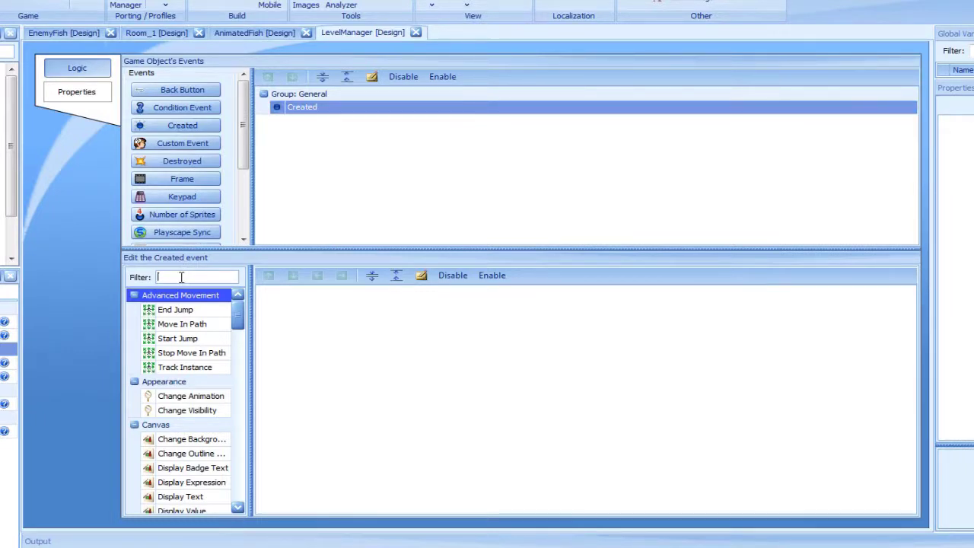
type("crea")
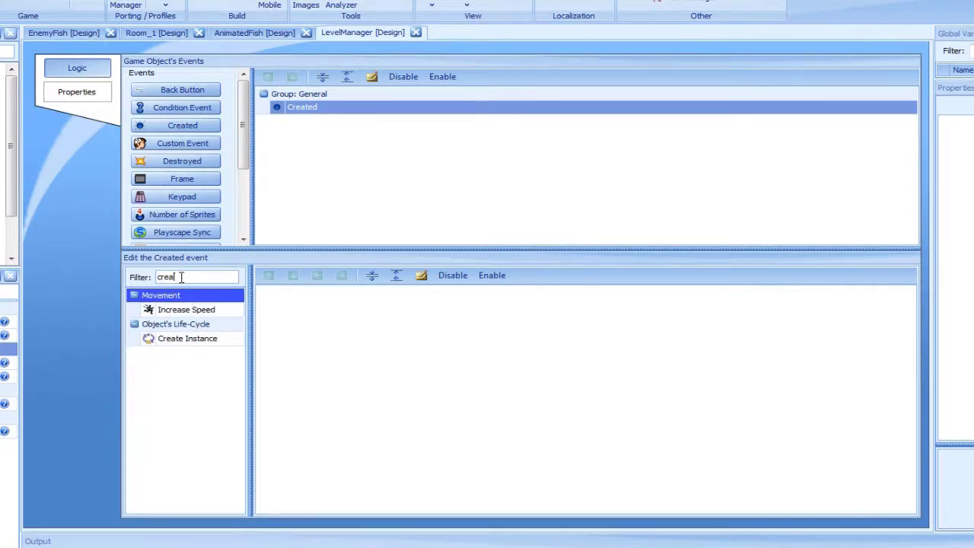
left_click(186, 339)
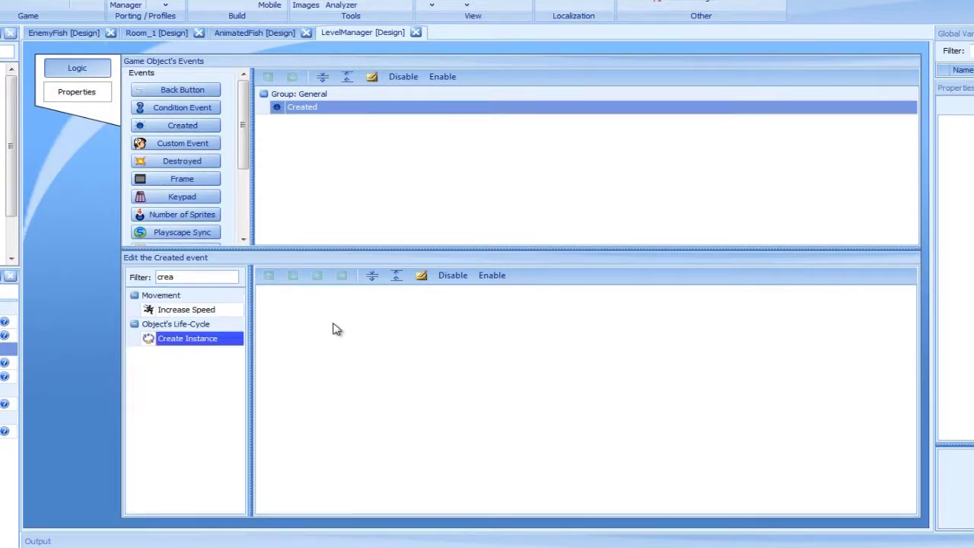
left_click(415, 284)
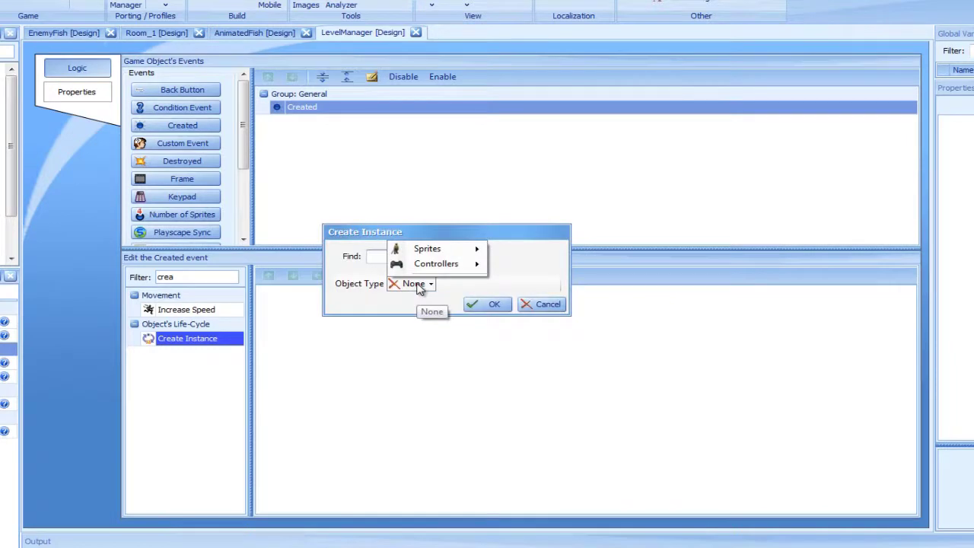
mouse_move(438, 249)
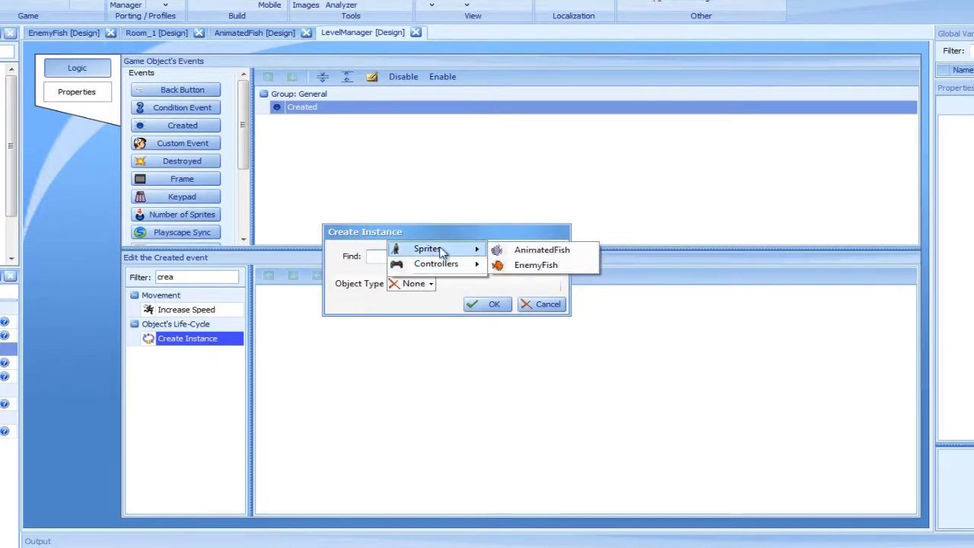
left_click(517, 265)
left_click(491, 303)
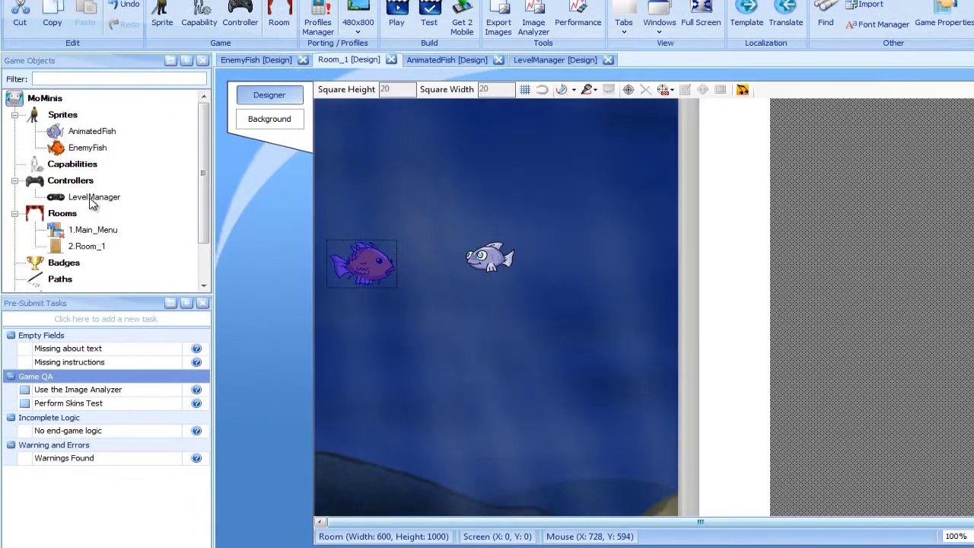
Drag LevelManager from the Game Objects tree onto the Room_1 canvas.
left_click(94, 197)
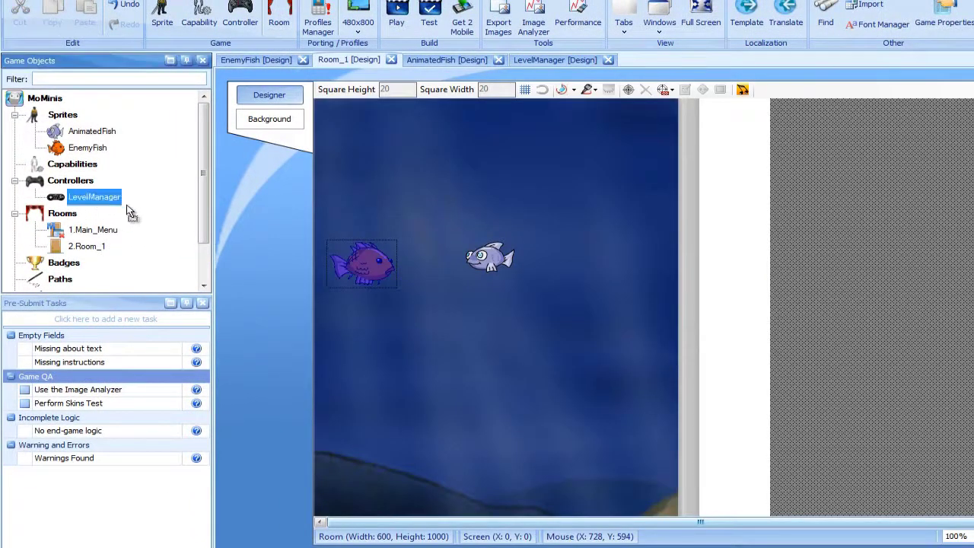
left_click_drag(129, 213, 444, 361)
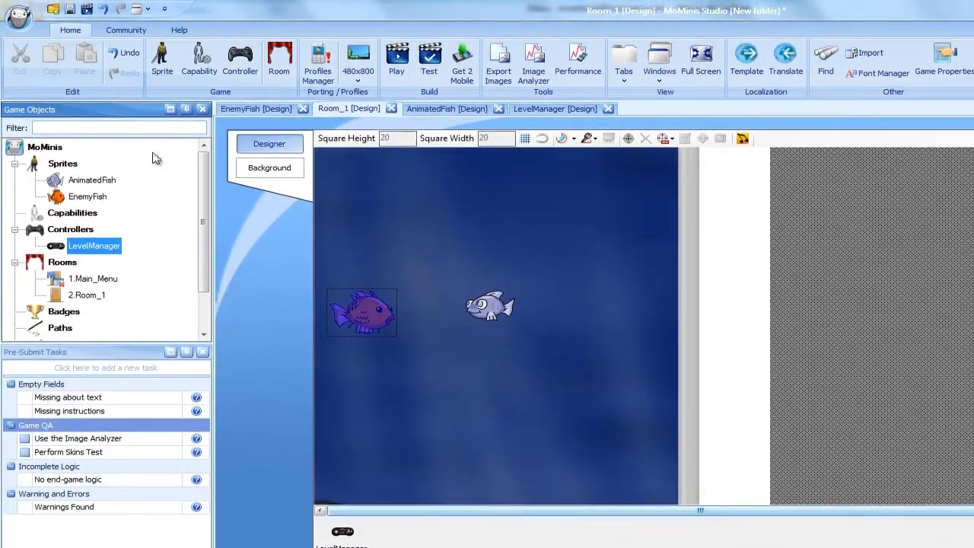
left_click(86, 11)
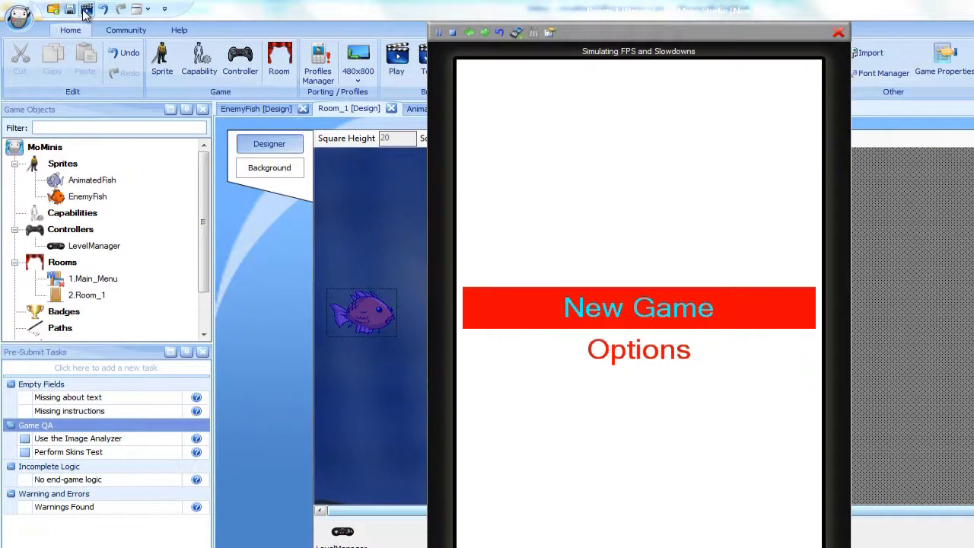
left_click(486, 32)
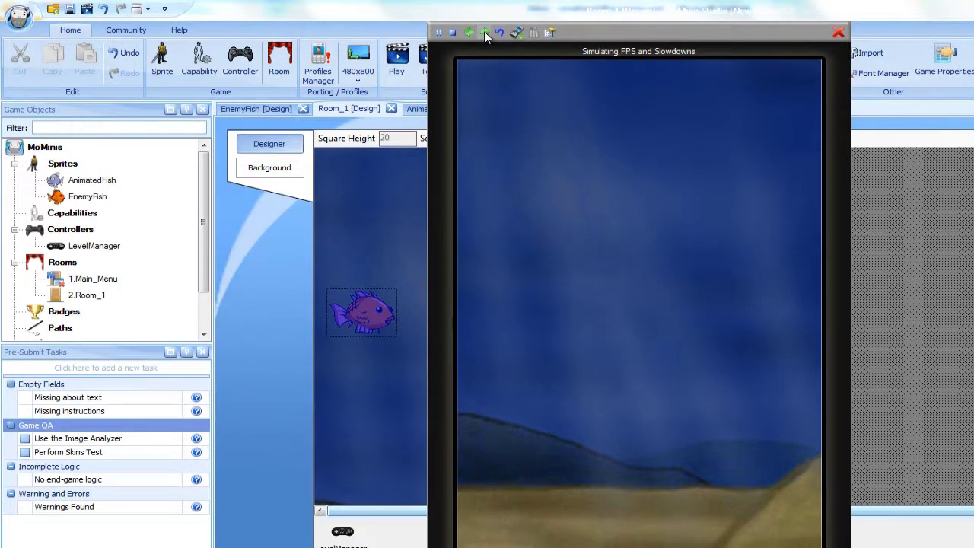
left_click(839, 32)
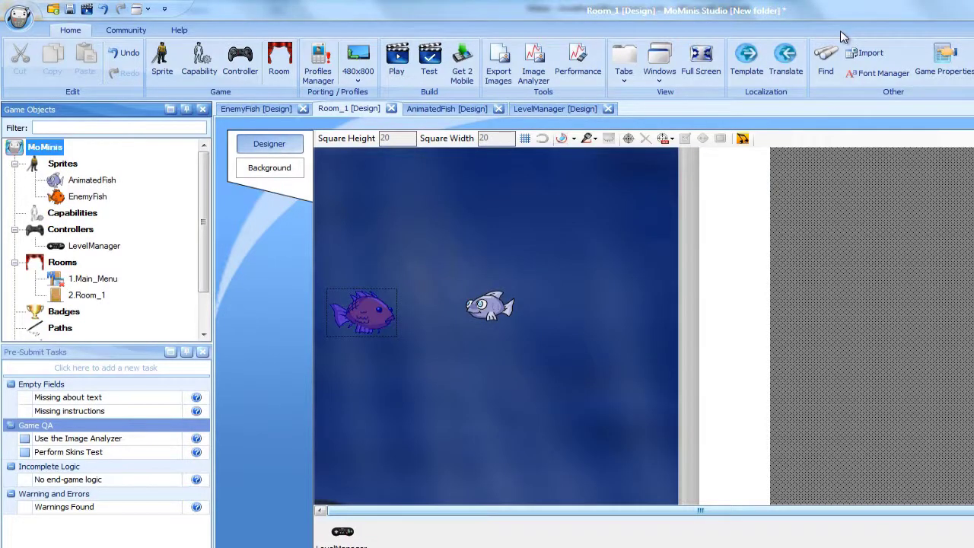
Reopen LevelManager, filter actions by 'move', and add Set Position below the EnemyFish creation.
double_click(82, 251)
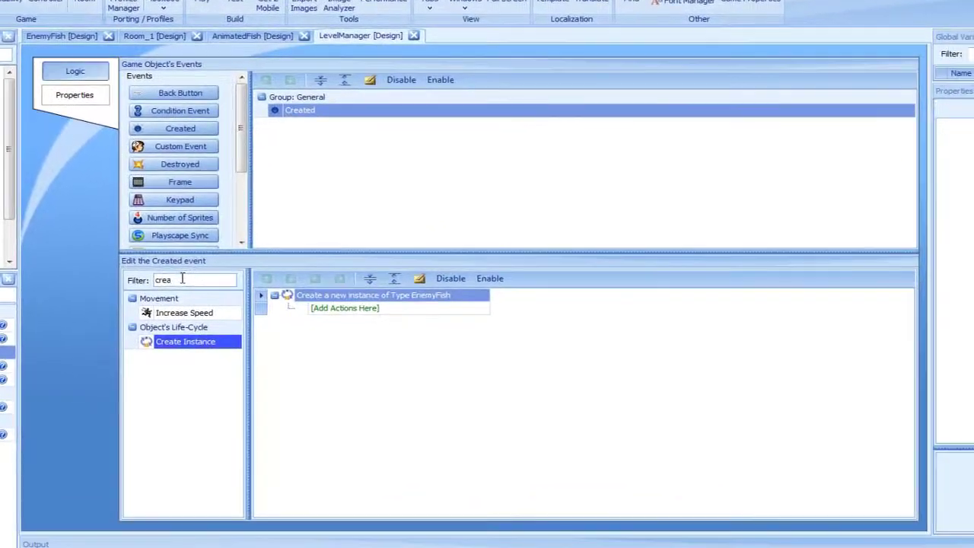
left_click_drag(282, 312, 189, 312)
type("move")
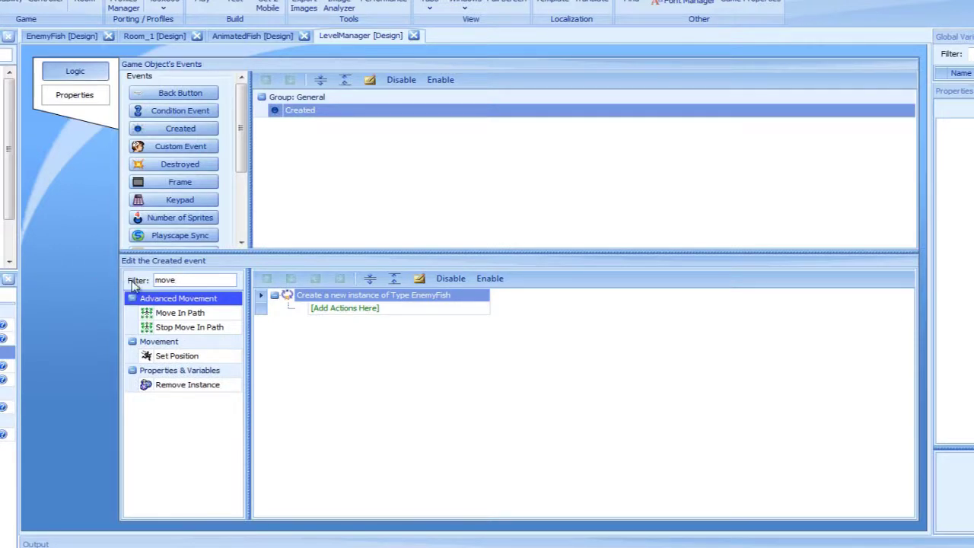
left_click_drag(183, 358, 352, 311)
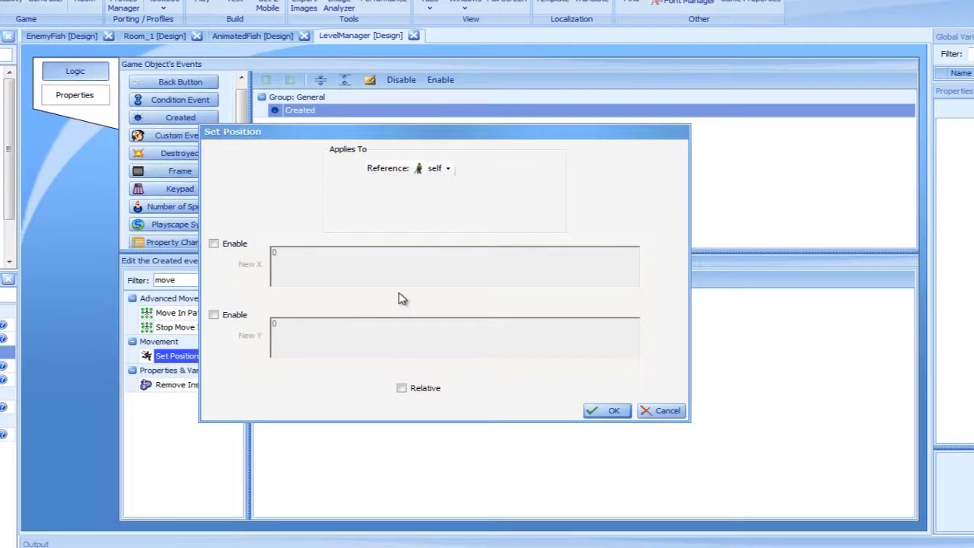
Enable the New Y field in the Set Position dialog.
left_click(214, 314)
Set New Y to rand(0,800) and confirm the Set Position action.
left_click(305, 326)
key("BackSpace")
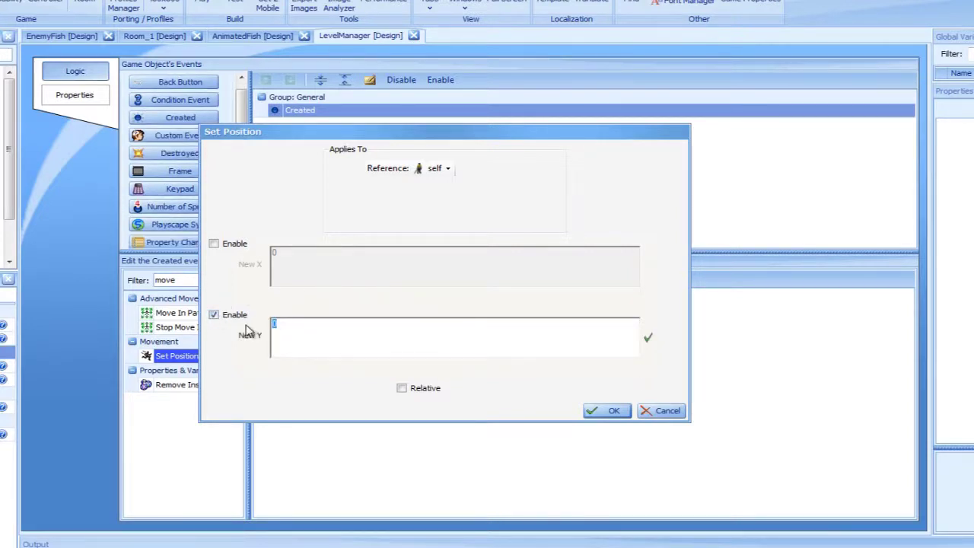
type("rand")
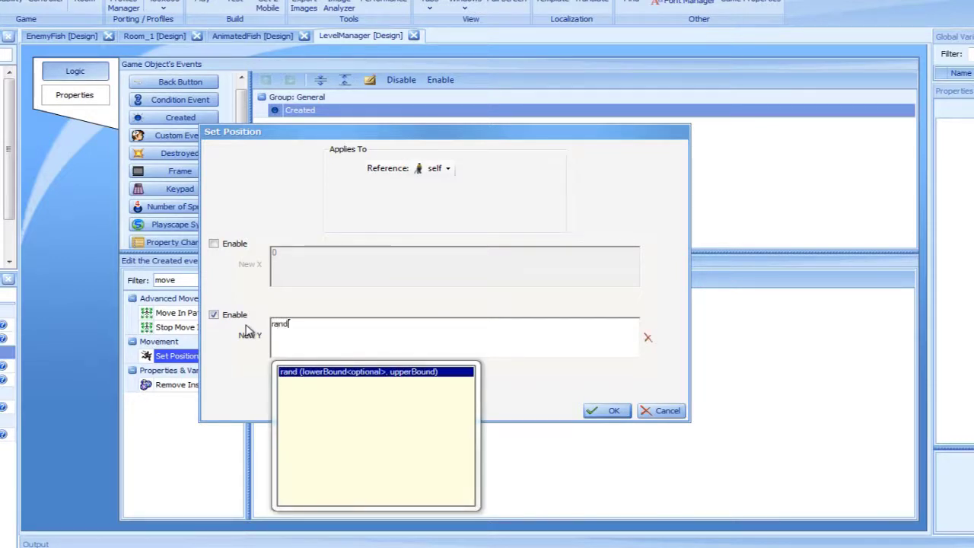
key("Return")
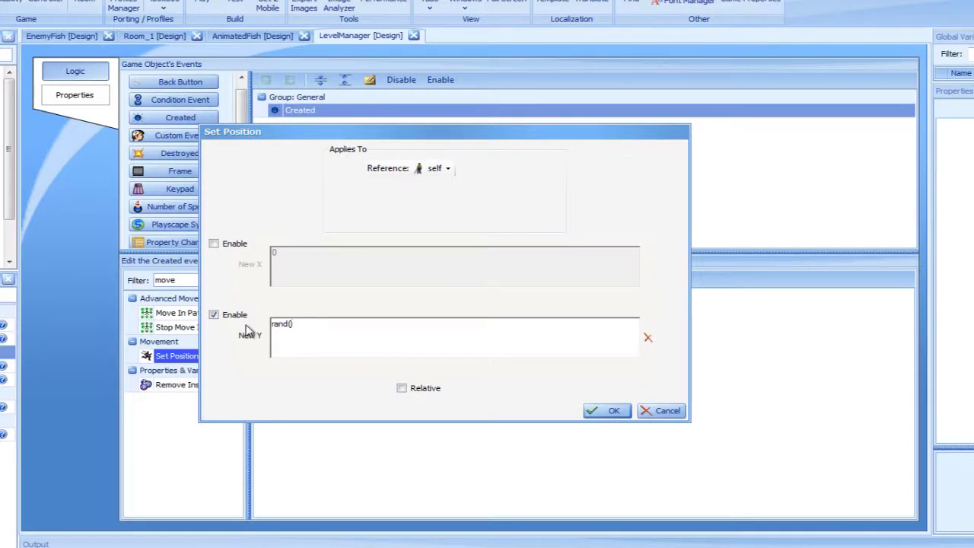
type("0,800")
left_click(617, 411)
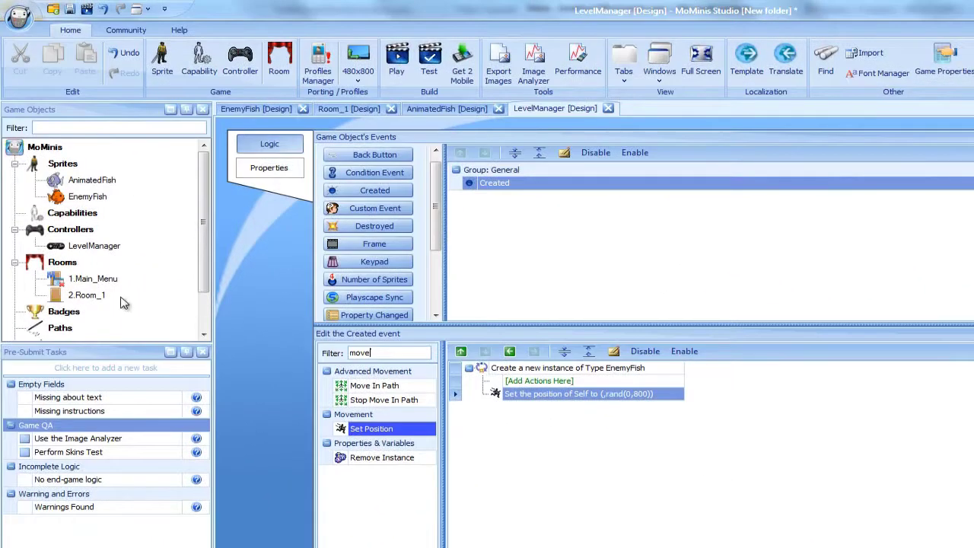
Delete the placed enemy fish from the Room_1 canvas.
double_click(89, 297)
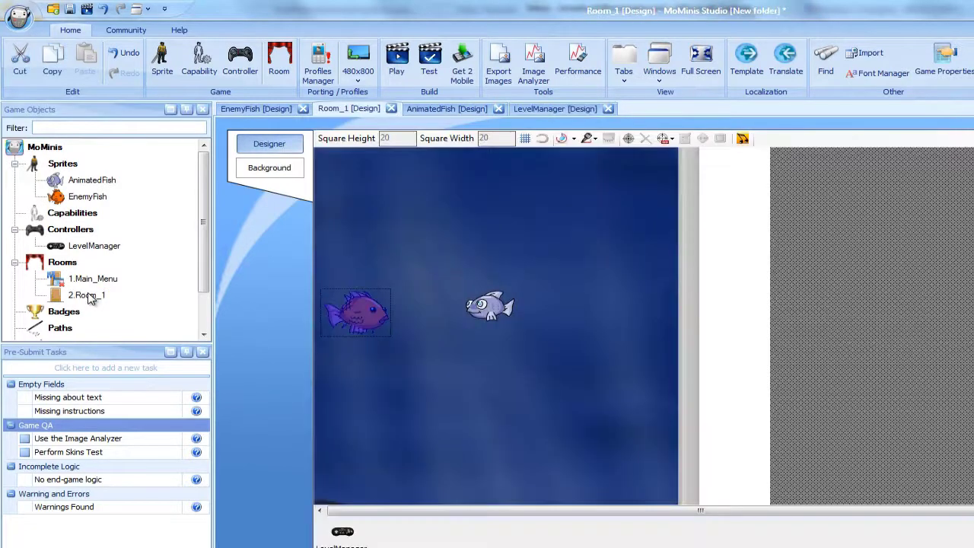
right_click(362, 311)
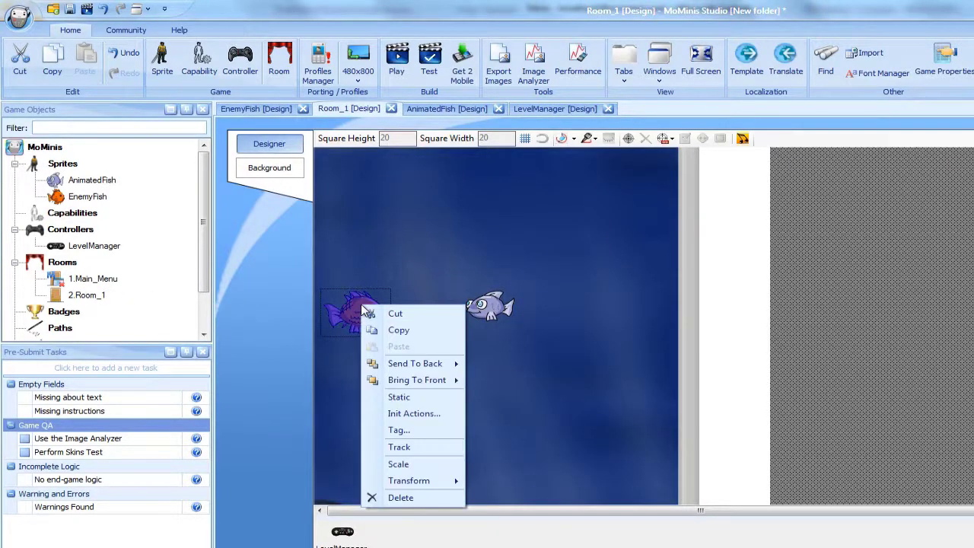
left_click(398, 503)
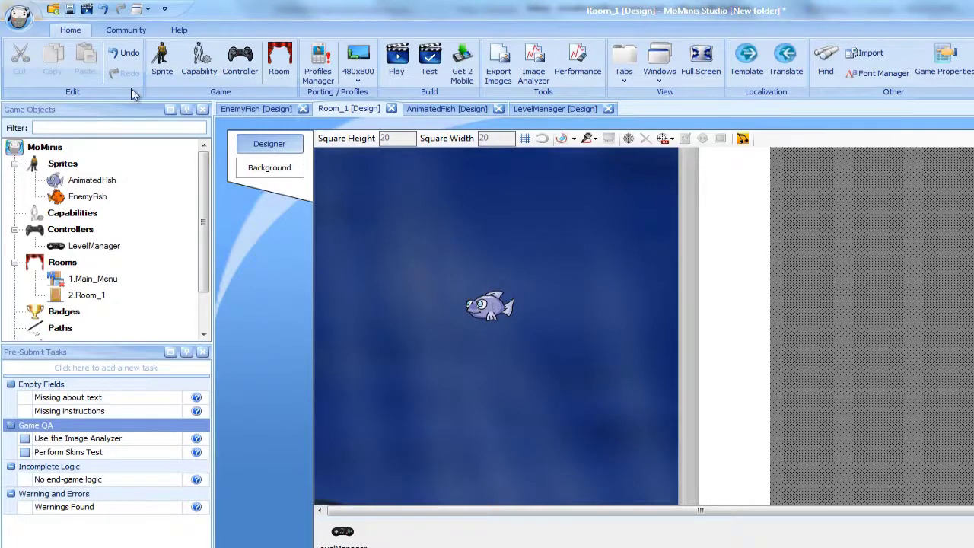
left_click(87, 9)
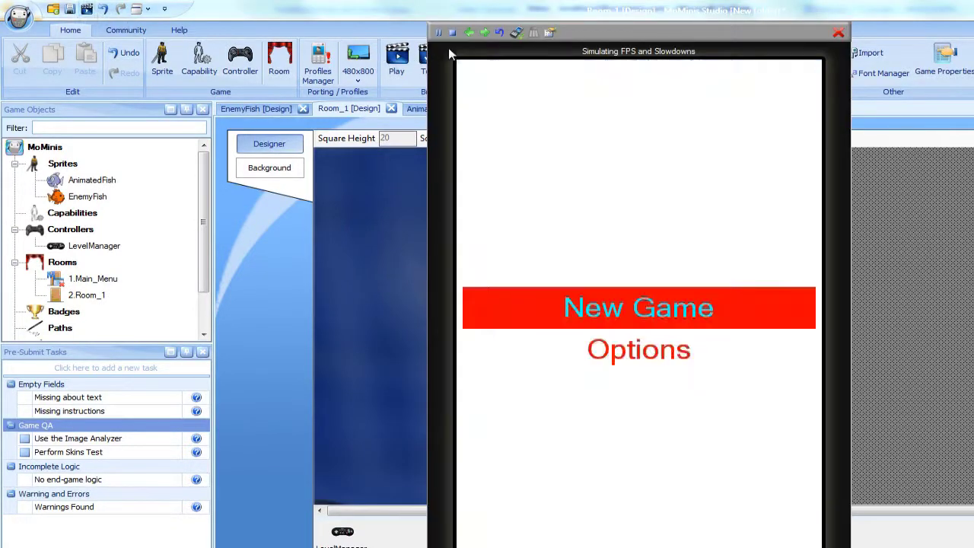
left_click(486, 35)
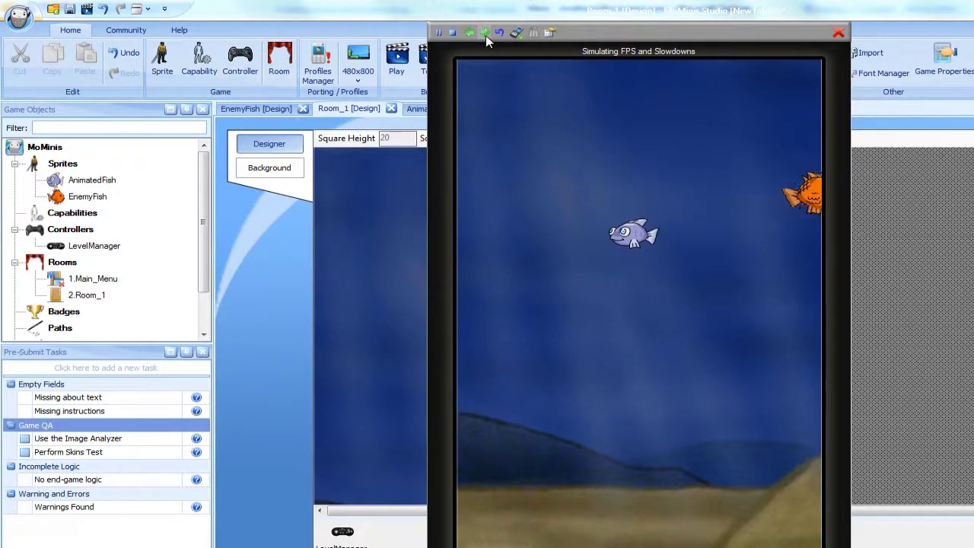
left_click(500, 33)
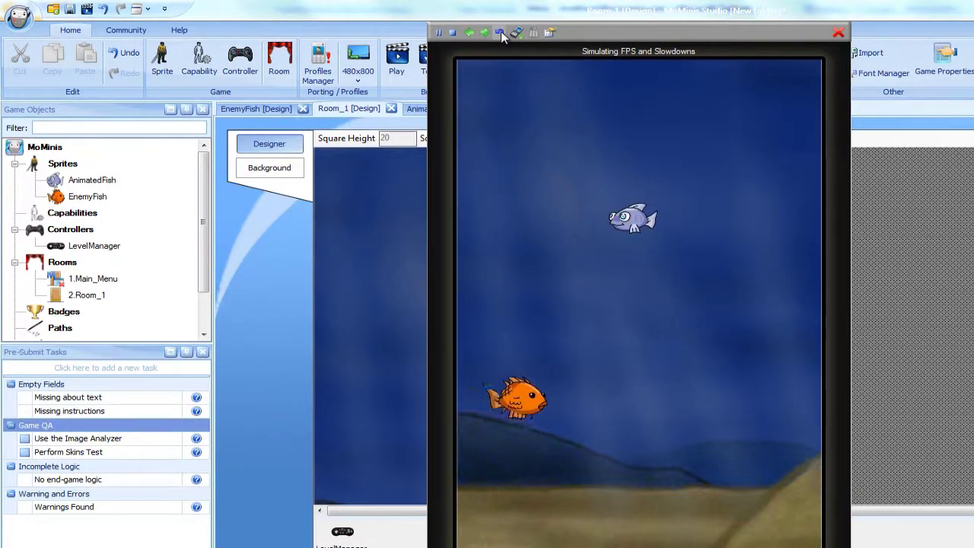
left_click(500, 34)
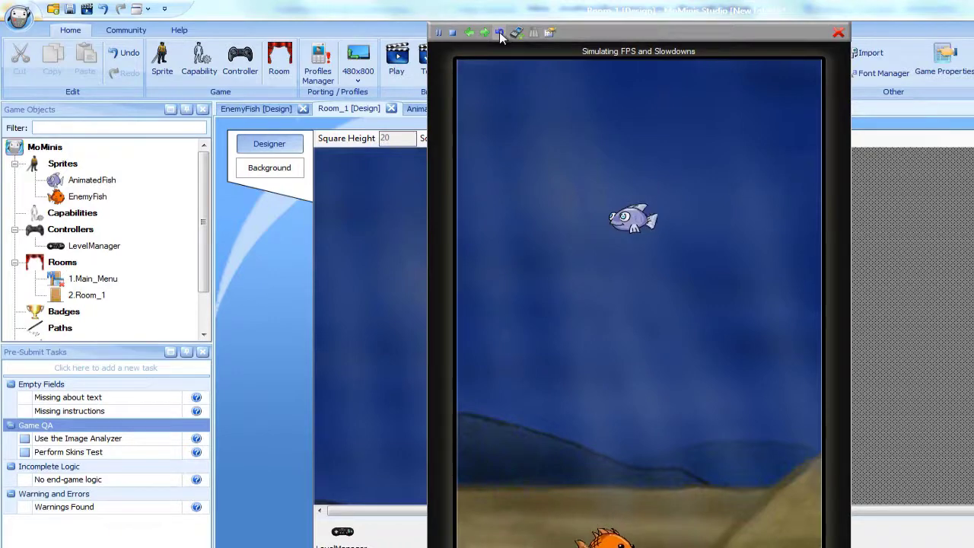
left_click(841, 33)
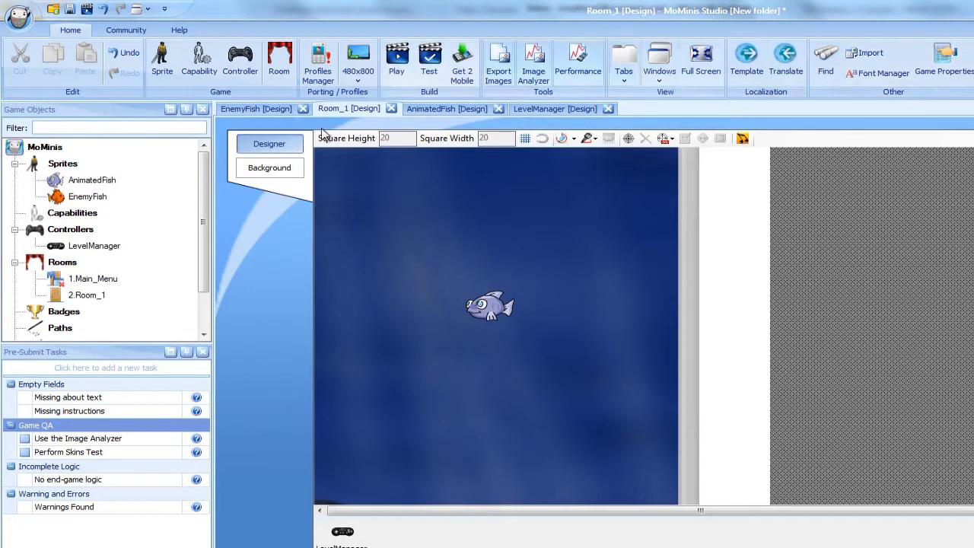
Add a Timer_1 Occurred event to LevelManager using Timer 1.
double_click(91, 246)
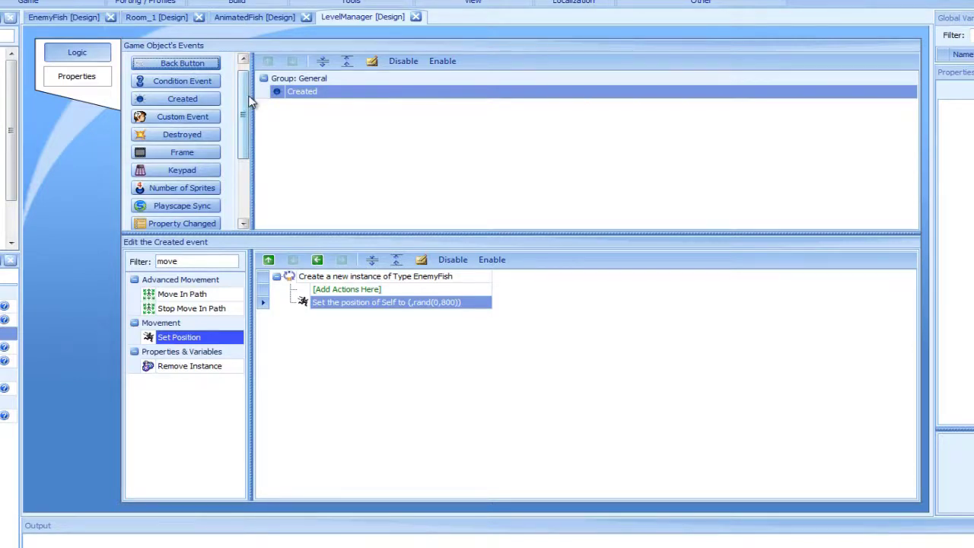
left_click_drag(243, 106, 239, 170)
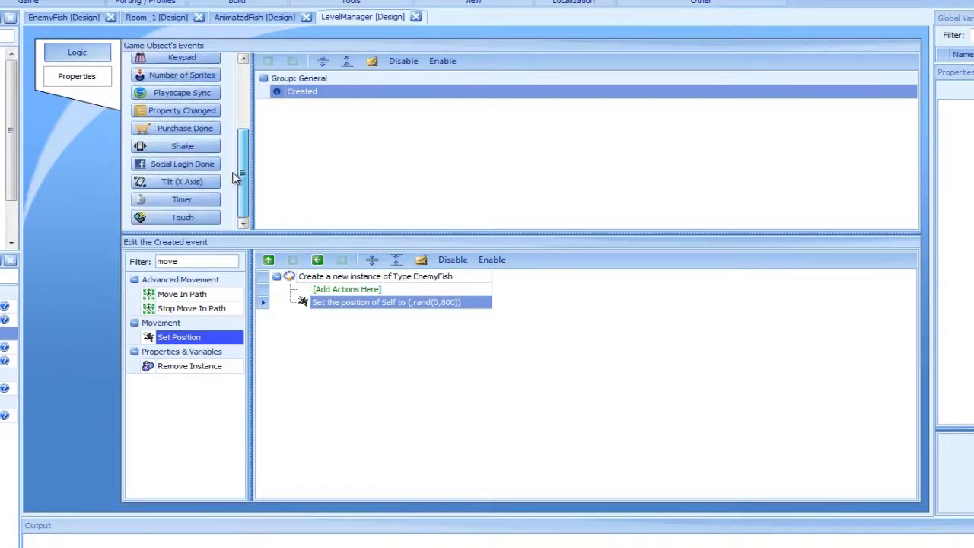
left_click(207, 202)
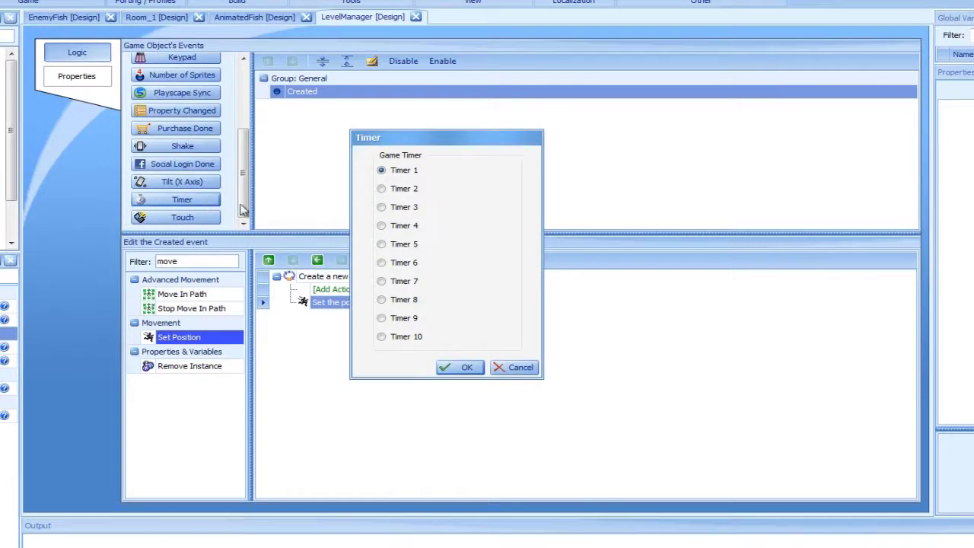
left_click(459, 367)
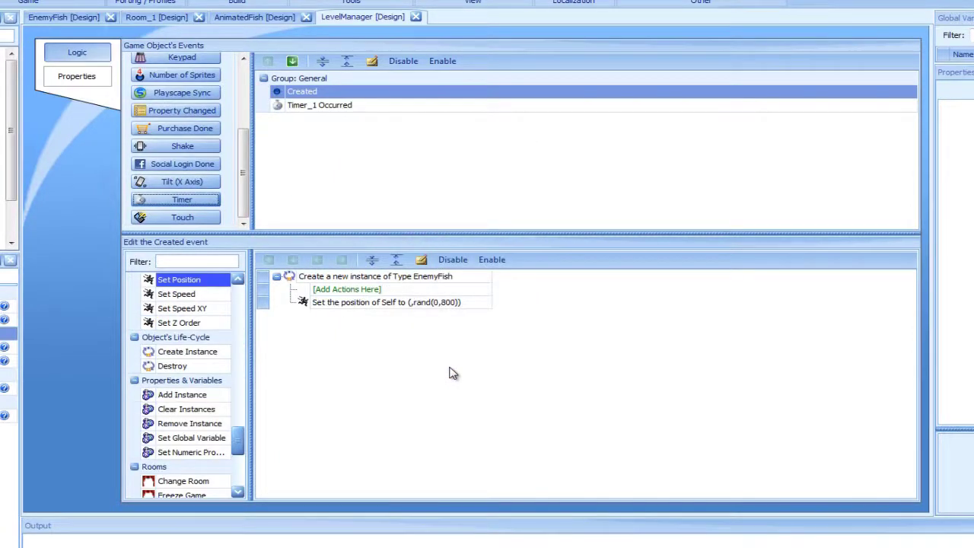
left_click(357, 92)
Copy the Created event's EnemyFish spawn and random-Y actions into Timer_1 Occurred.
left_click(370, 303)
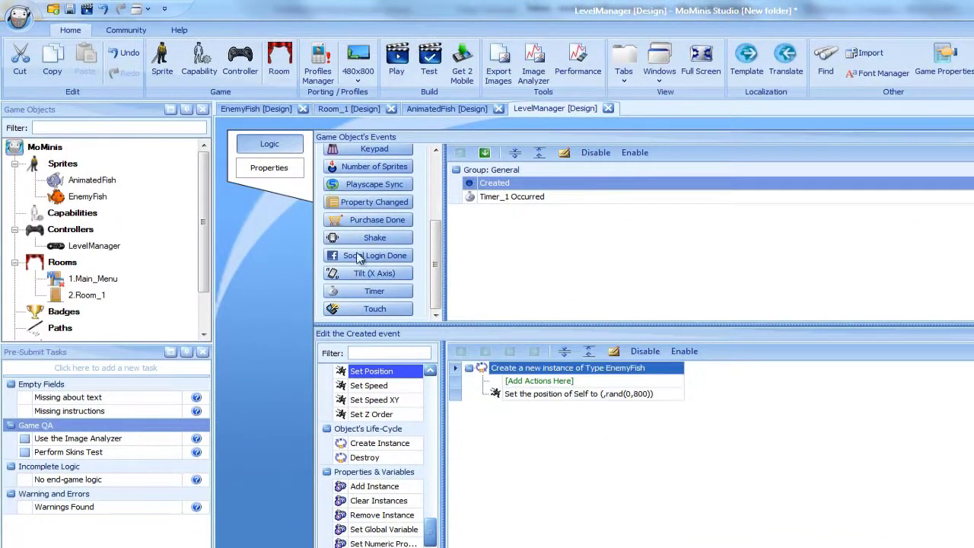
left_click(53, 61)
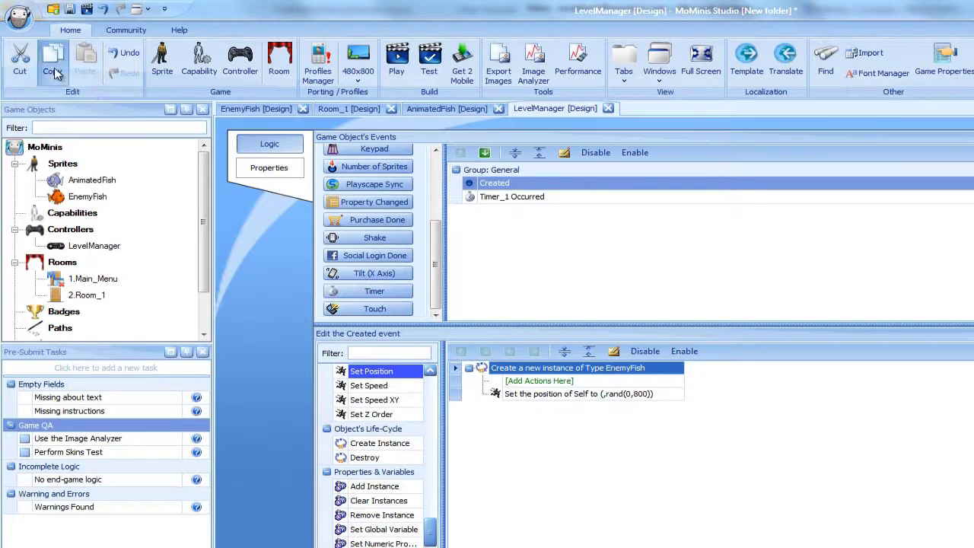
left_click(518, 201)
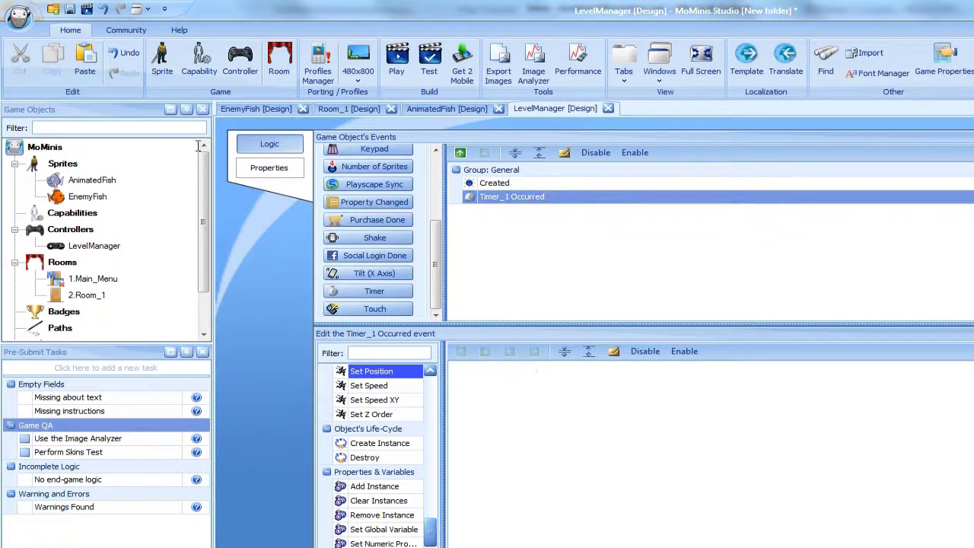
left_click(87, 62)
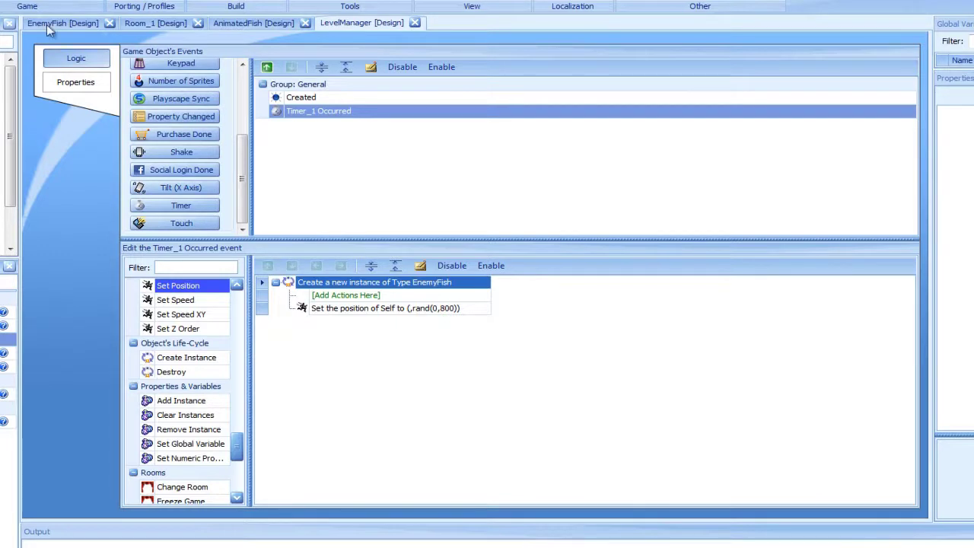
left_click(210, 267)
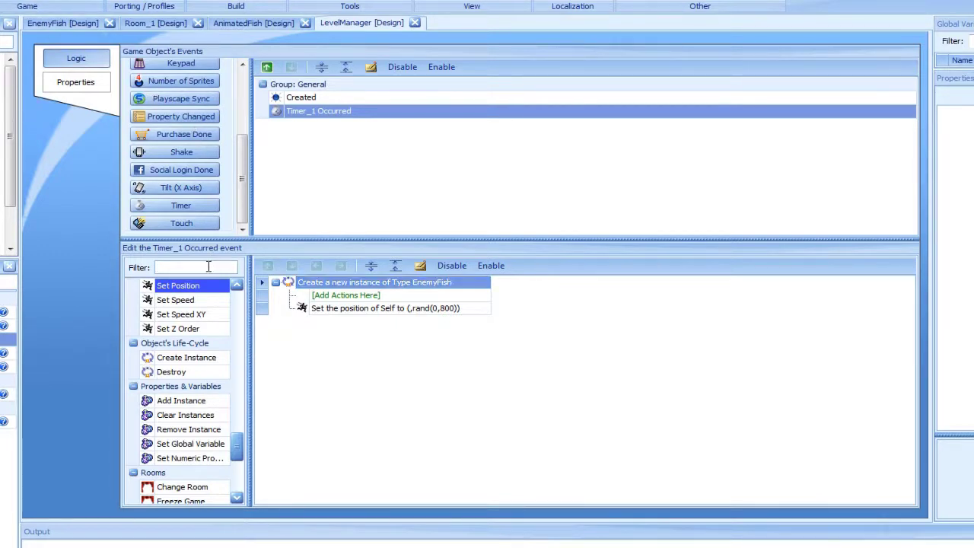
Add a Start Timer action restarting Timer_1 with a 3000 ms time.
type("timer")
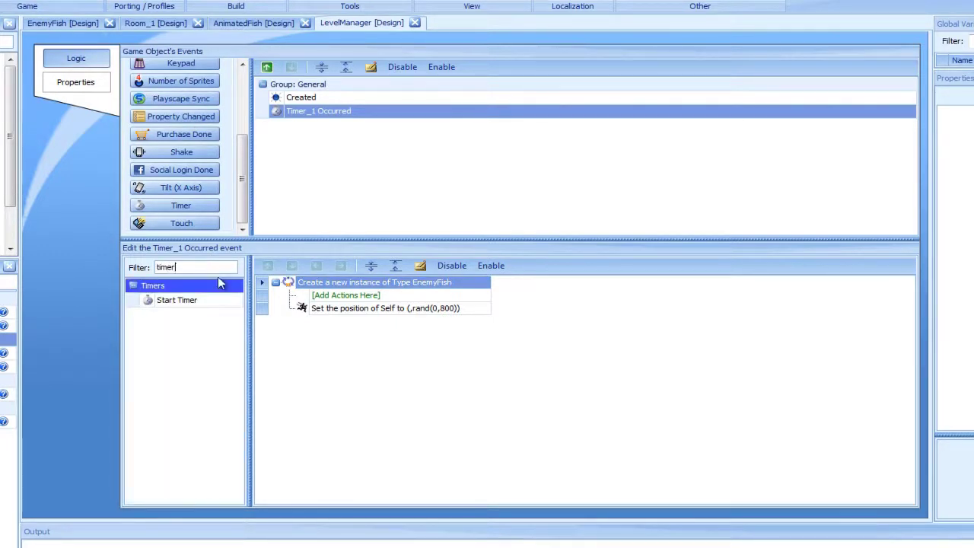
left_click_drag(201, 301, 279, 350)
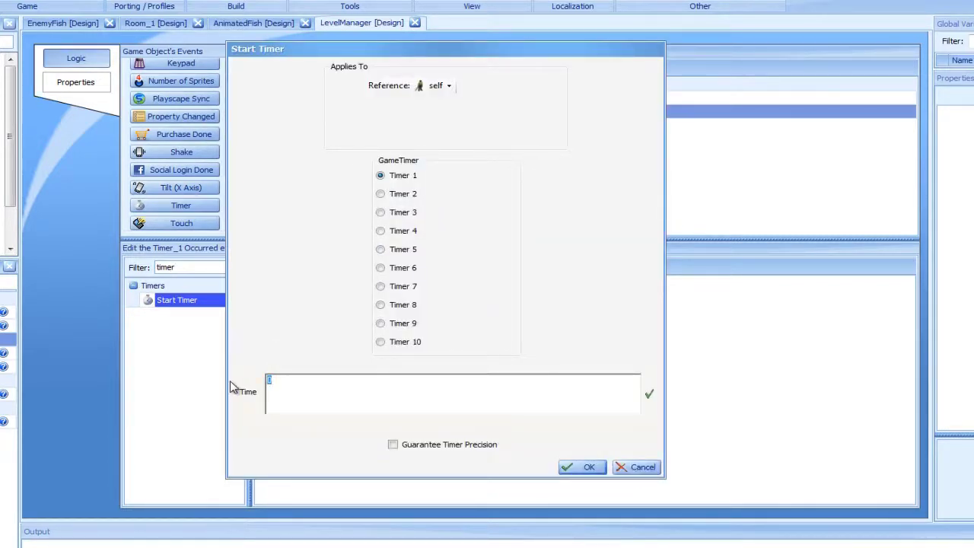
type("3000")
left_click(590, 467)
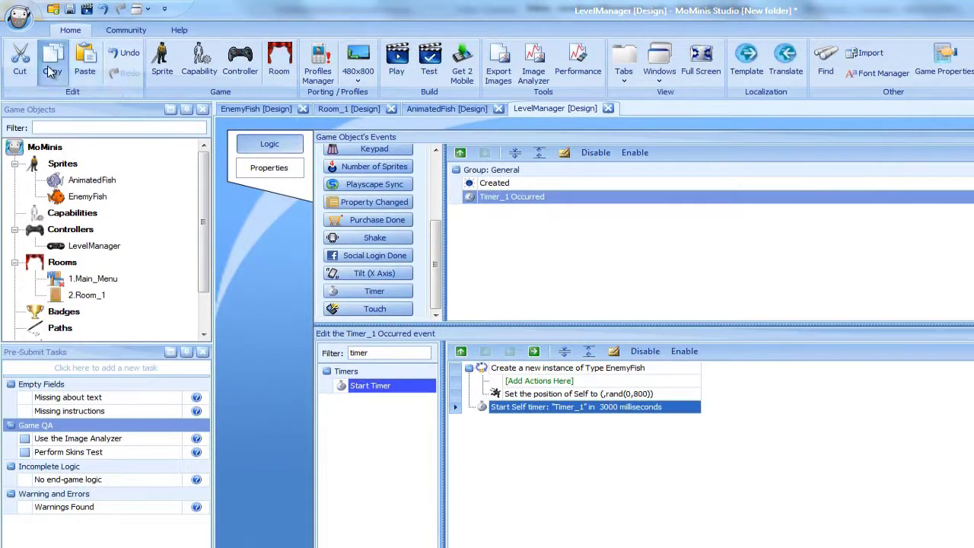
Copy the Start Timer_1 (3000 ms) action and paste it into the Created event's action list.
left_click(49, 71)
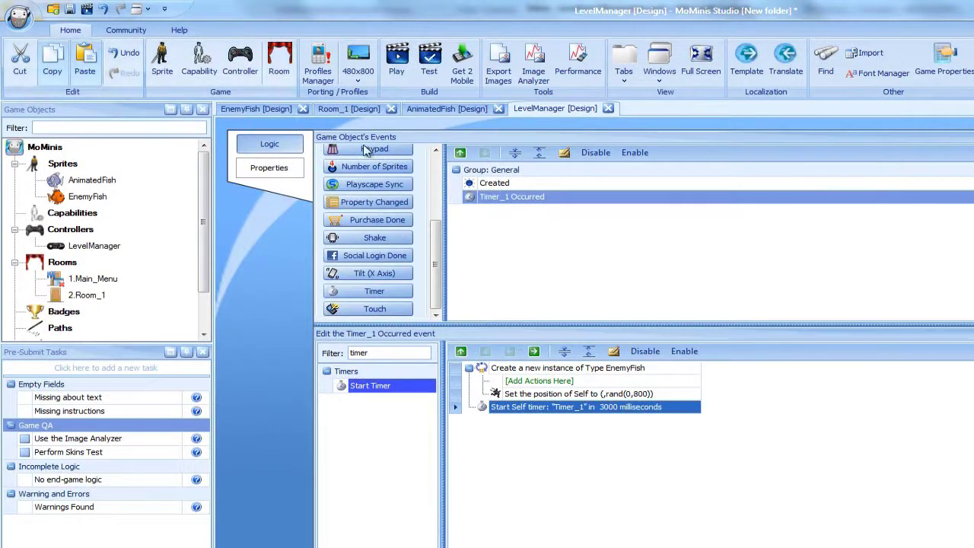
left_click(495, 184)
left_click(511, 425)
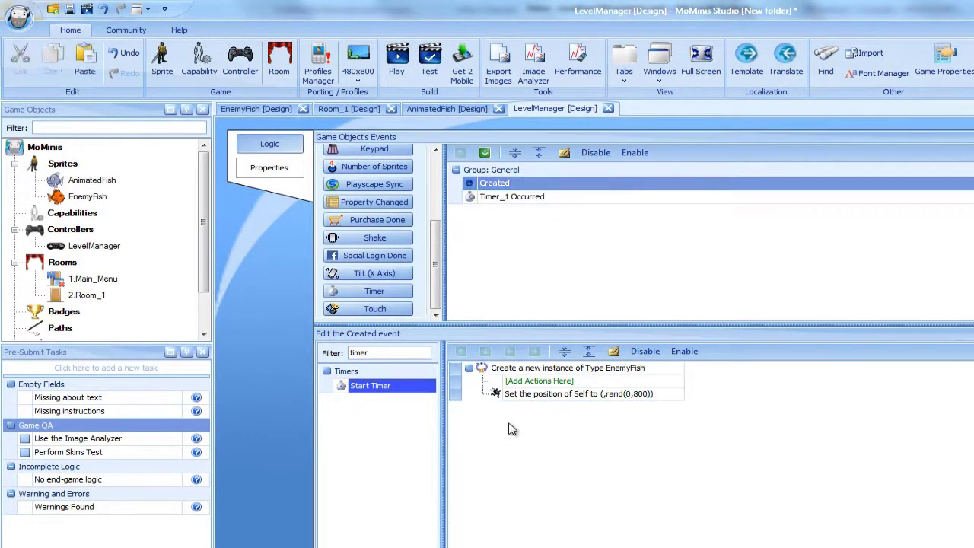
left_click(85, 69)
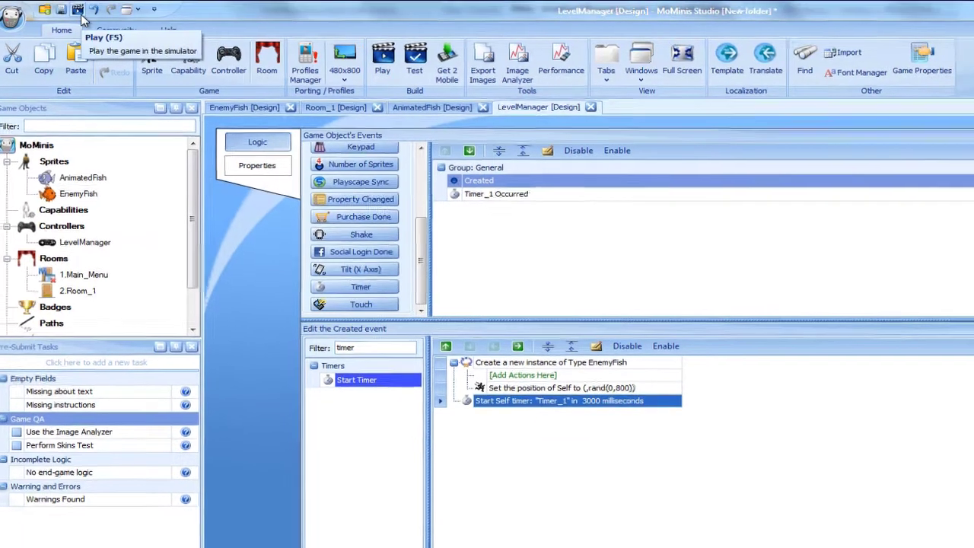
left_click(80, 12)
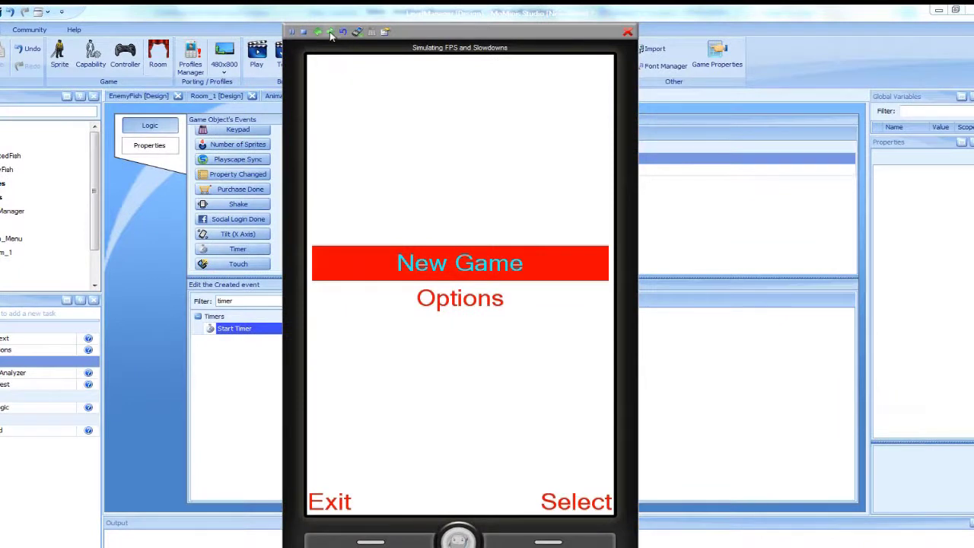
left_click(330, 32)
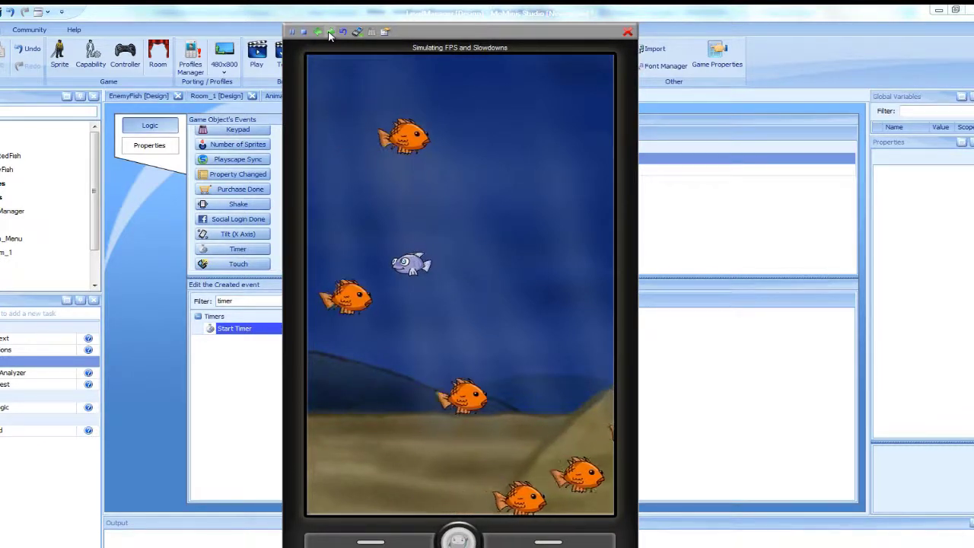
left_click(628, 32)
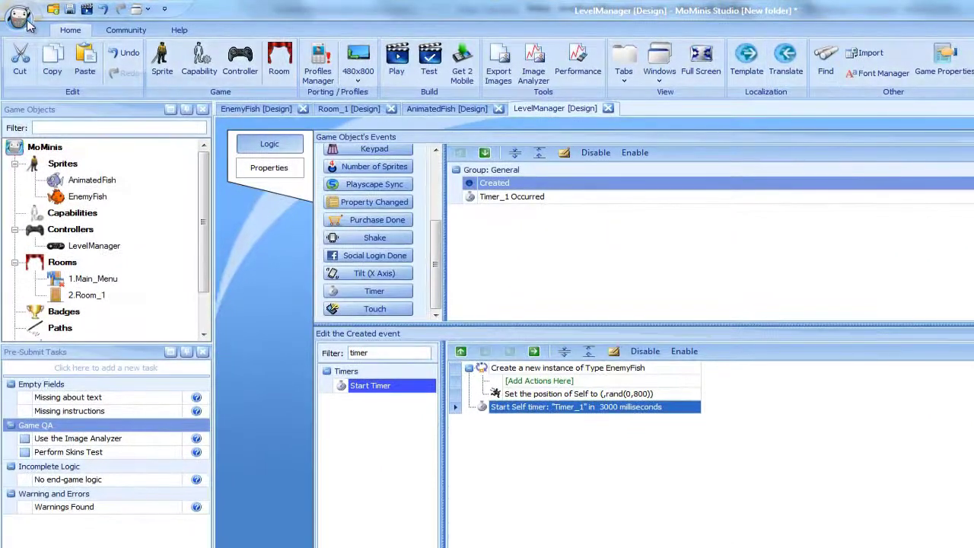
Save all project files with Save All from the application menu.
left_click(25, 21)
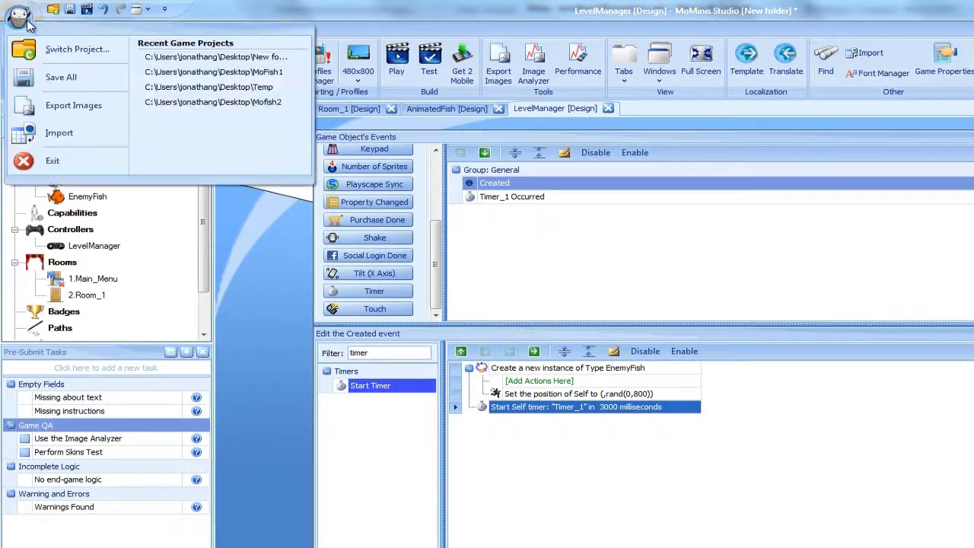
left_click(59, 76)
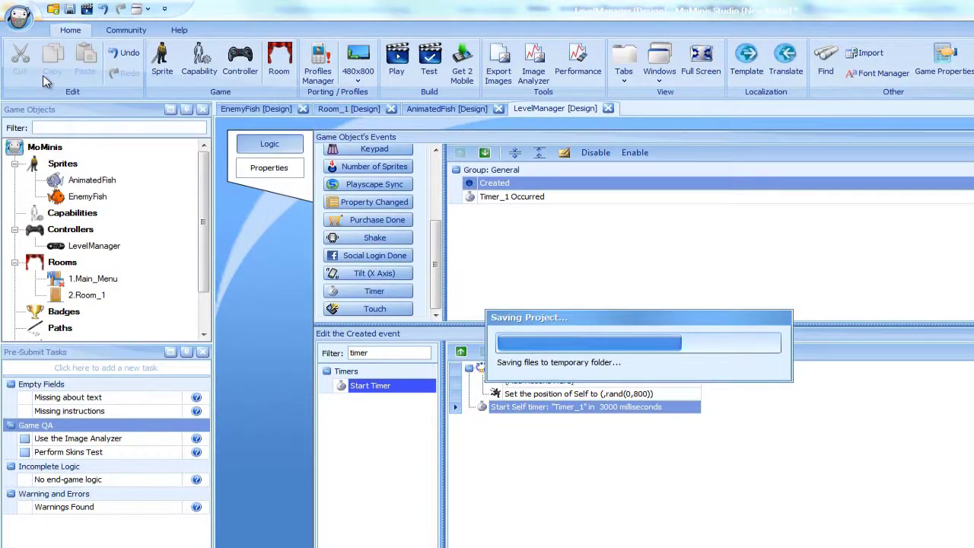